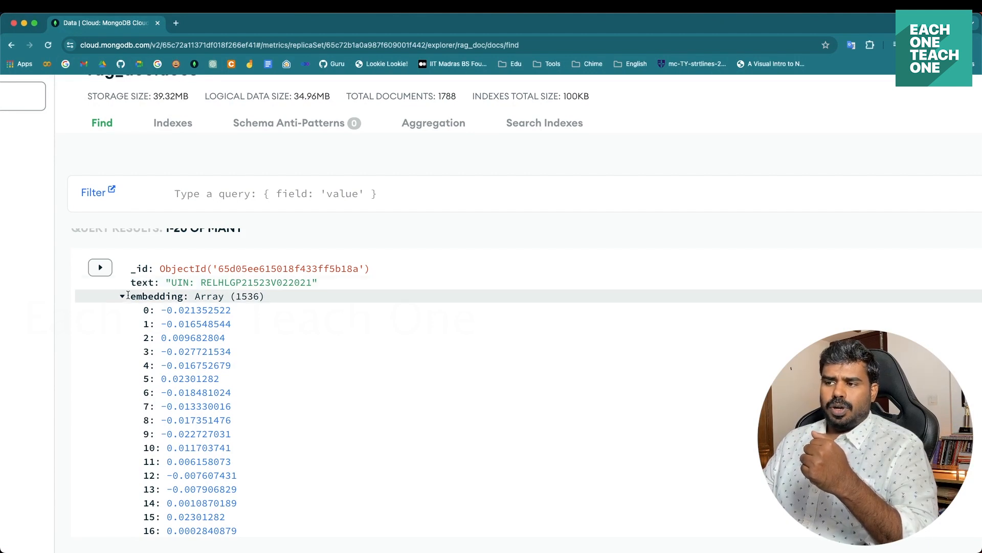
Collapse and re-expand the embedding array of the first document in the rag_doc.docs collection
{"action": "left_click", "coordinate": [139, 296]}
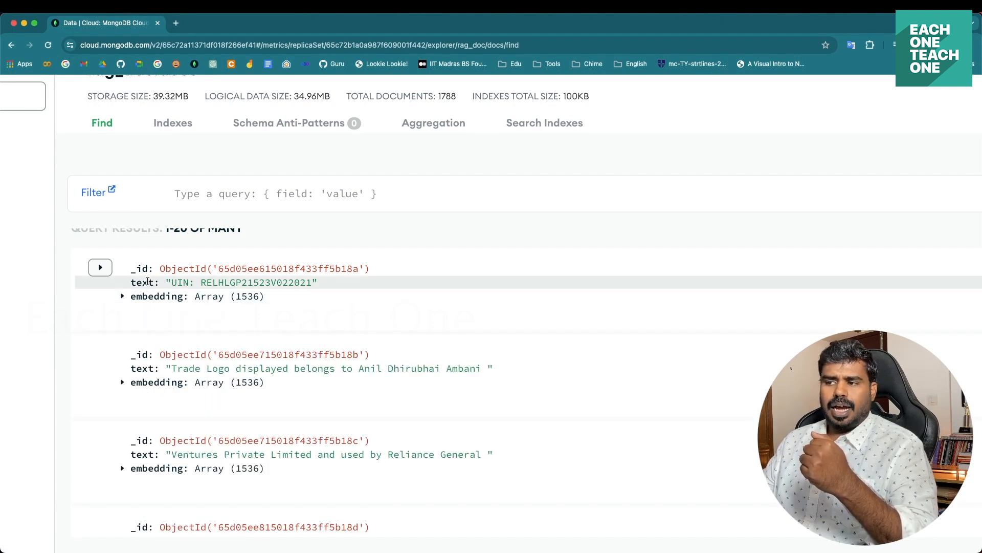
{"action": "left_click", "coordinate": [124, 297]}
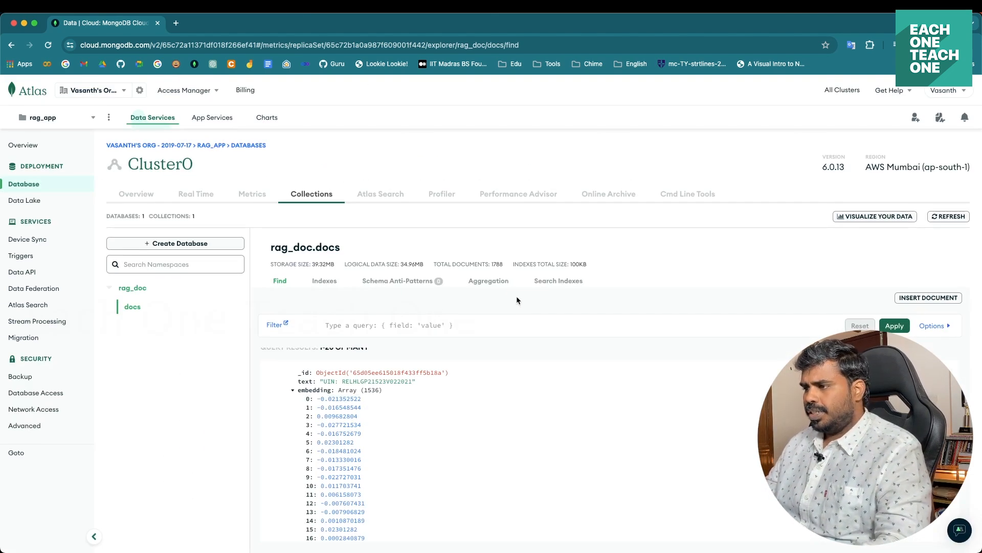
Start creating a search index for the rag_doc.docs collection, using the Atlas Search JSON Editor as configuration method
{"action": "left_click", "coordinate": [566, 281]}
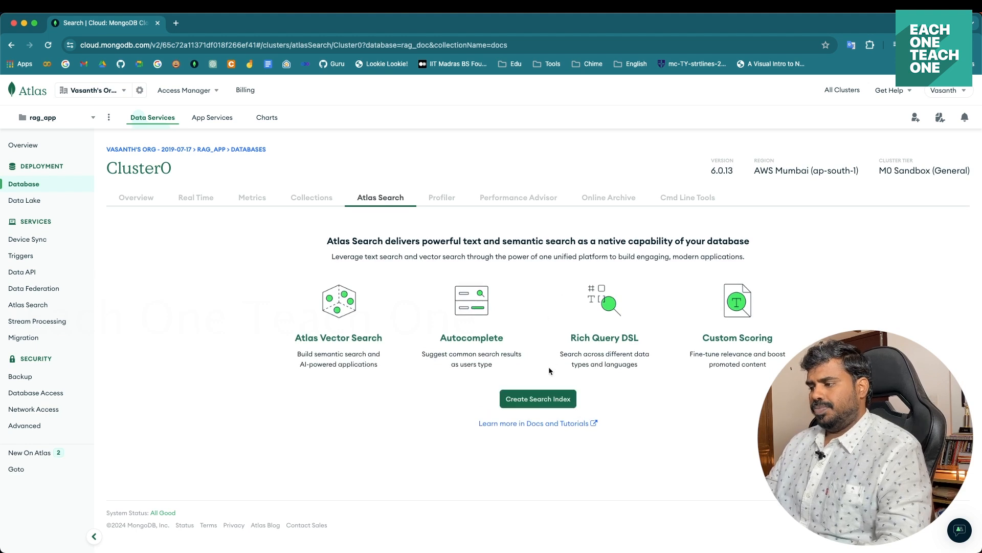
{"action": "left_click", "coordinate": [548, 406]}
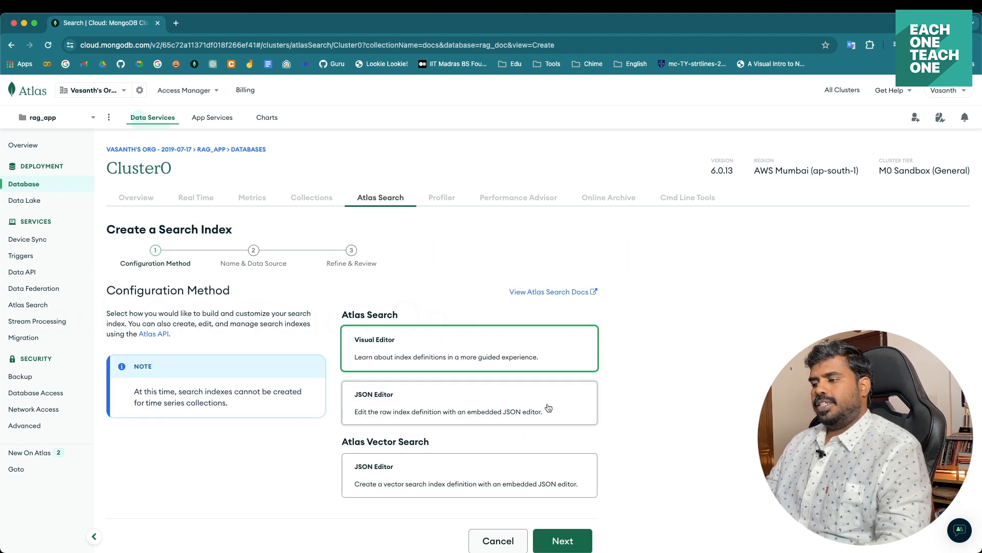
{"action": "scroll", "coordinate": [731, 370], "scroll_direction": "down", "scroll_amount": 2}
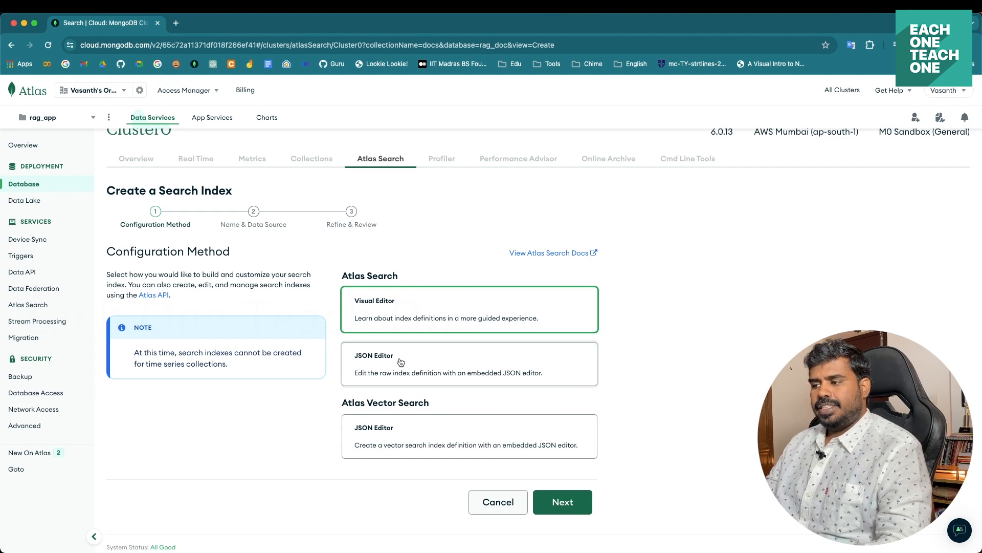
{"action": "left_click", "coordinate": [363, 363]}
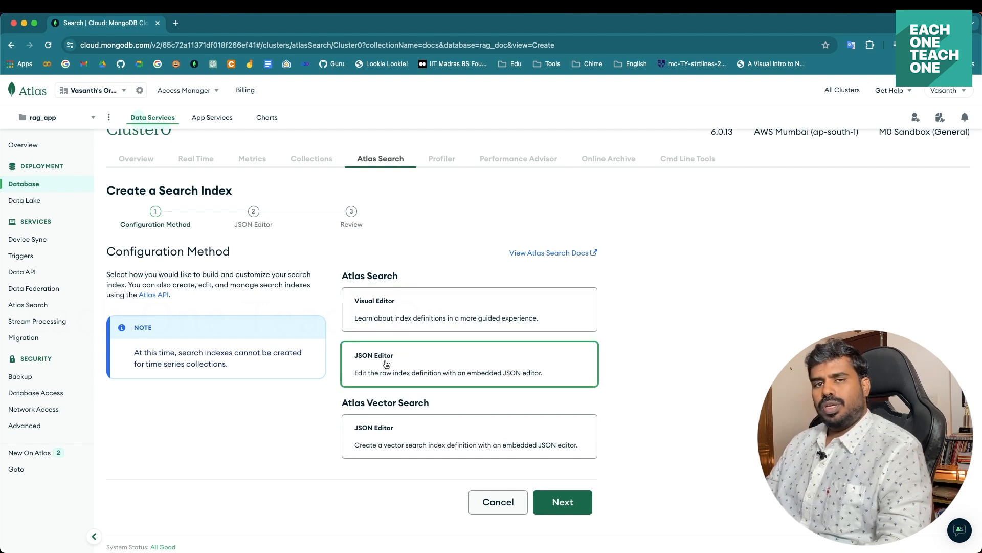
{"action": "left_click", "coordinate": [561, 501]}
Replace the default index definition with a mapping for the embedding field: dimensions 1536, similarity "euclidean", type "knnVector"
{"action": "scroll", "coordinate": [530, 390], "scroll_direction": "down", "scroll_amount": 3}
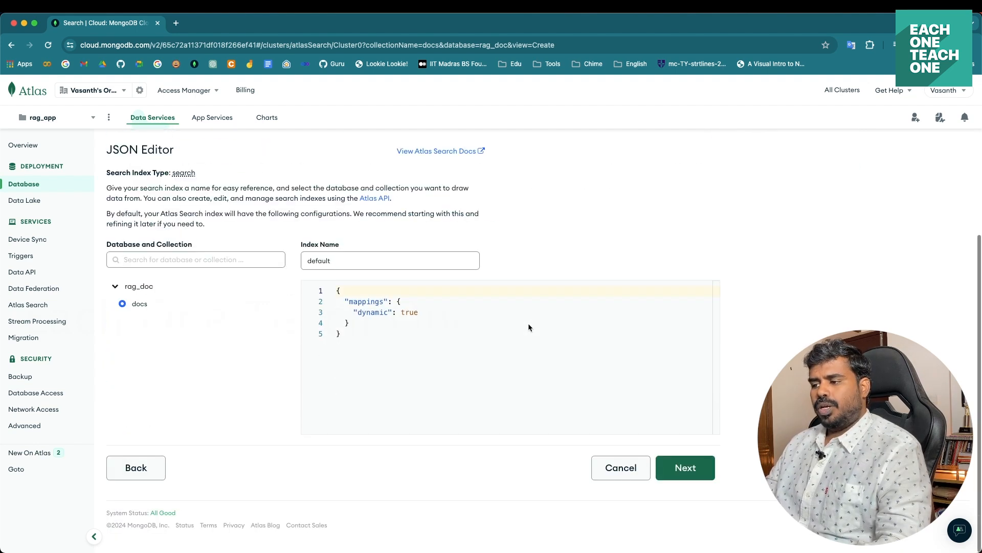
{"action": "left_click", "coordinate": [350, 342]}
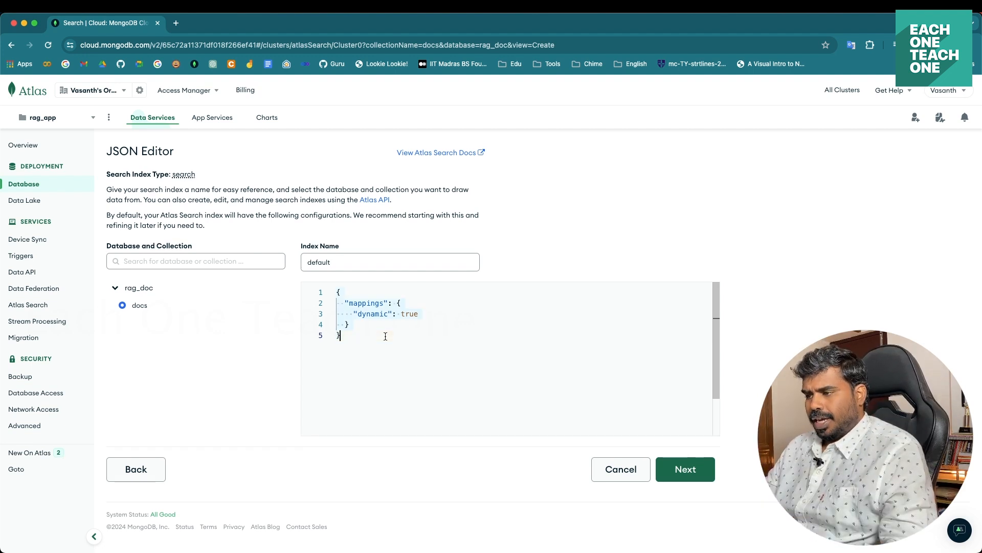
{"action": "type", "text": "{   \"mappings\": {     \"fields\": {       \"embedding\": [         {           \"dimensions\": 1536,           \"similarity\": \"euclidean\",           \"type\": \"knnVector\"         }       ]     }   } }"}
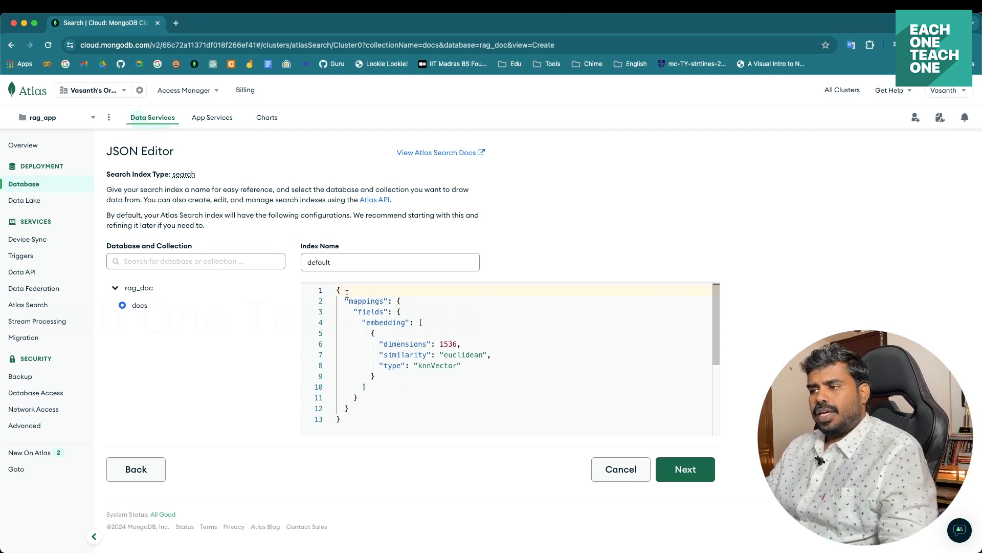
Review the index definition's mappings and fields levels, the embedding field name, its settings block and the description of dimensions
{"action": "left_click", "coordinate": [418, 302]}
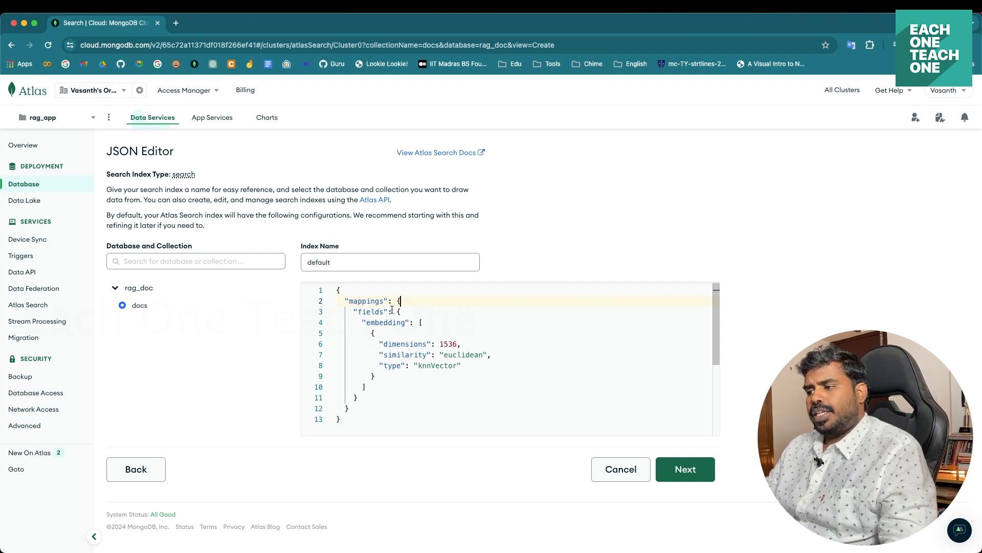
{"action": "left_click", "coordinate": [374, 311]}
{"action": "double_click", "coordinate": [397, 324]}
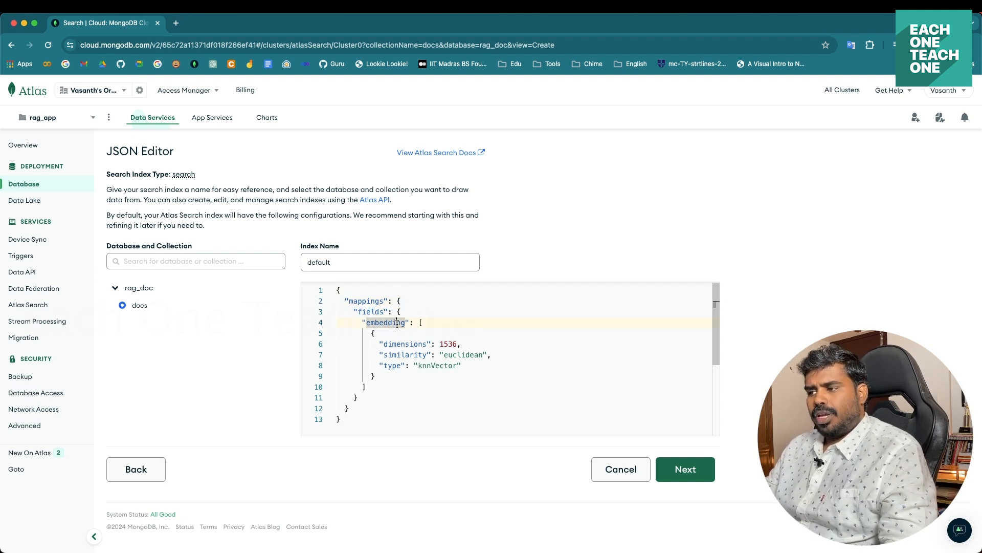
{"action": "left_click", "coordinate": [480, 323]}
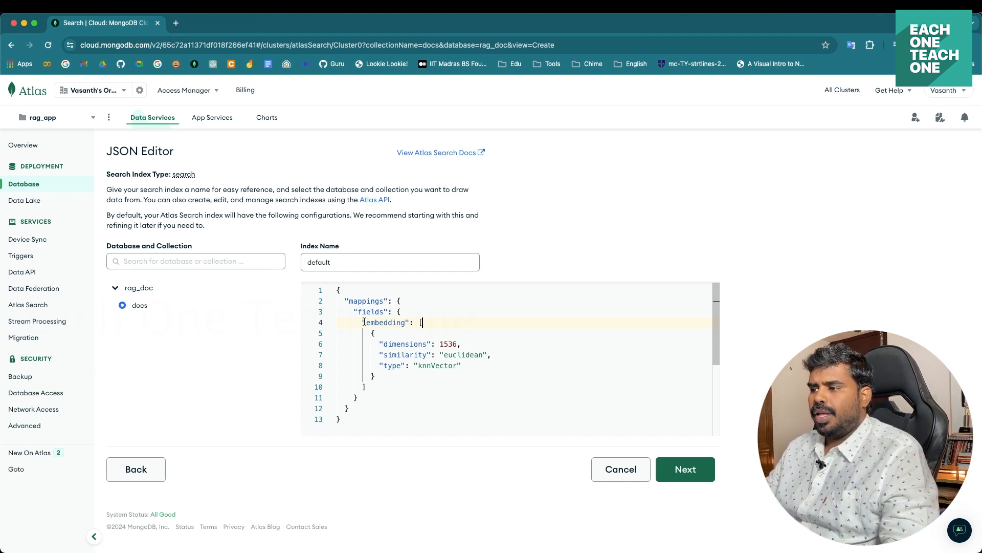
{"action": "left_click_drag", "start_coordinate": [366, 322], "coordinate": [405, 322]}
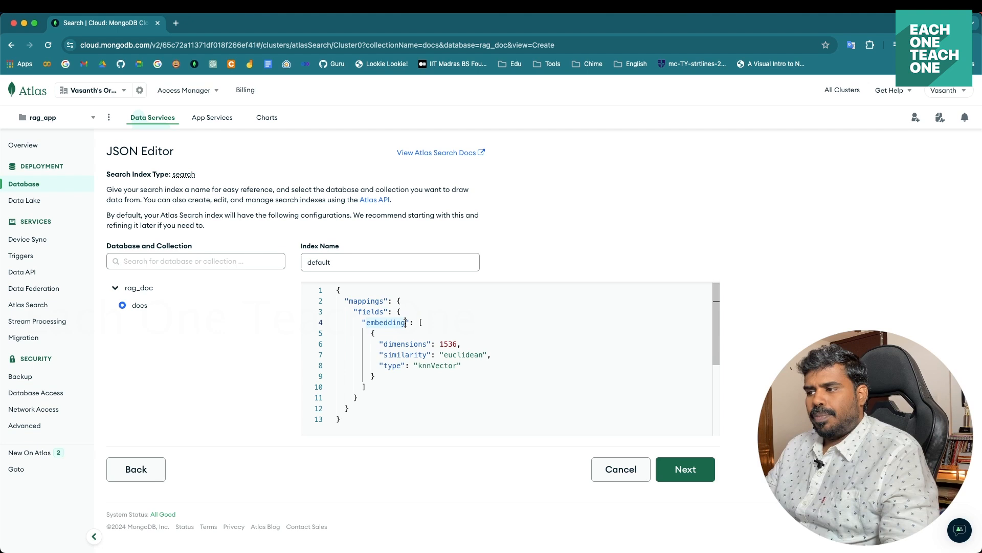
{"action": "left_click", "coordinate": [380, 323]}
{"action": "left_click", "coordinate": [364, 311]}
{"action": "left_click", "coordinate": [404, 311]}
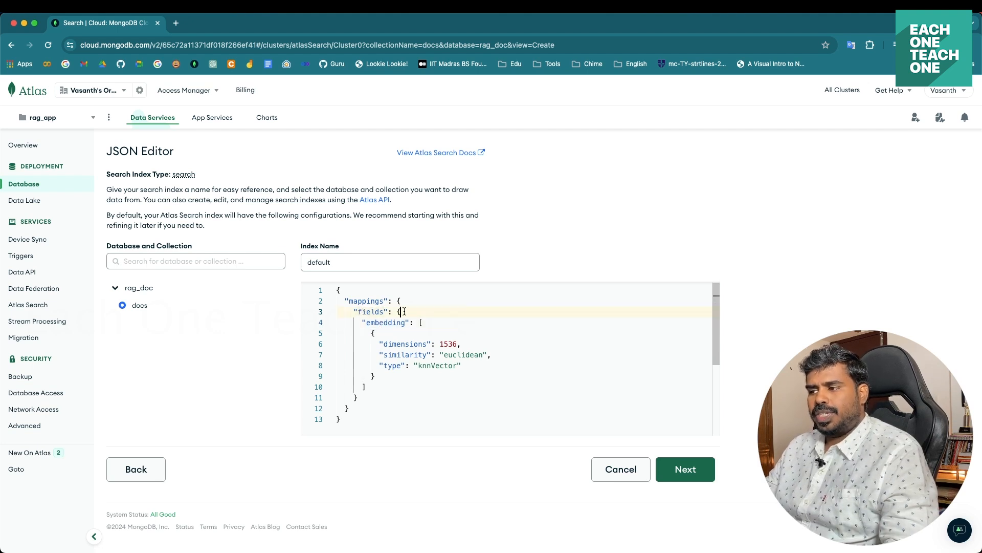
{"action": "double_click", "coordinate": [384, 321]}
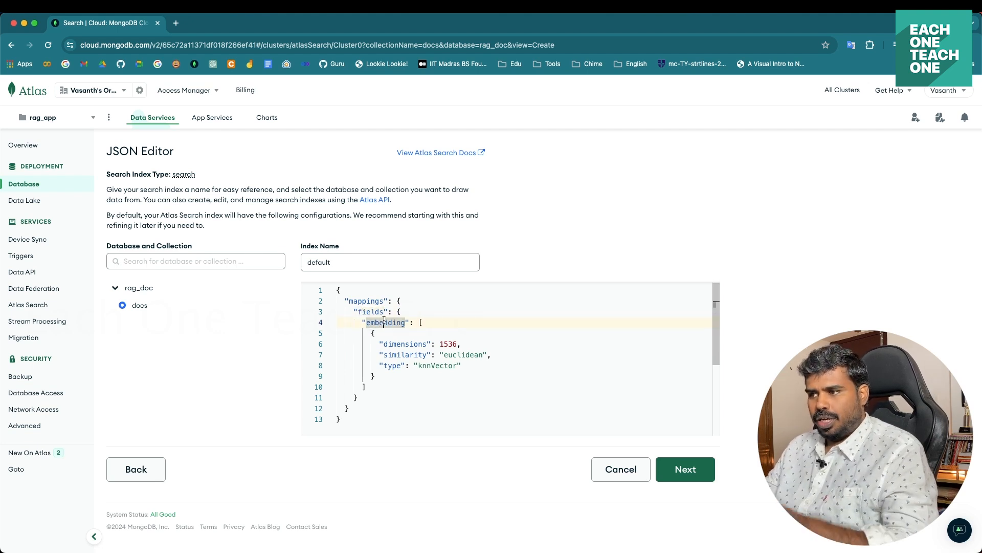
{"action": "left_click", "coordinate": [383, 332]}
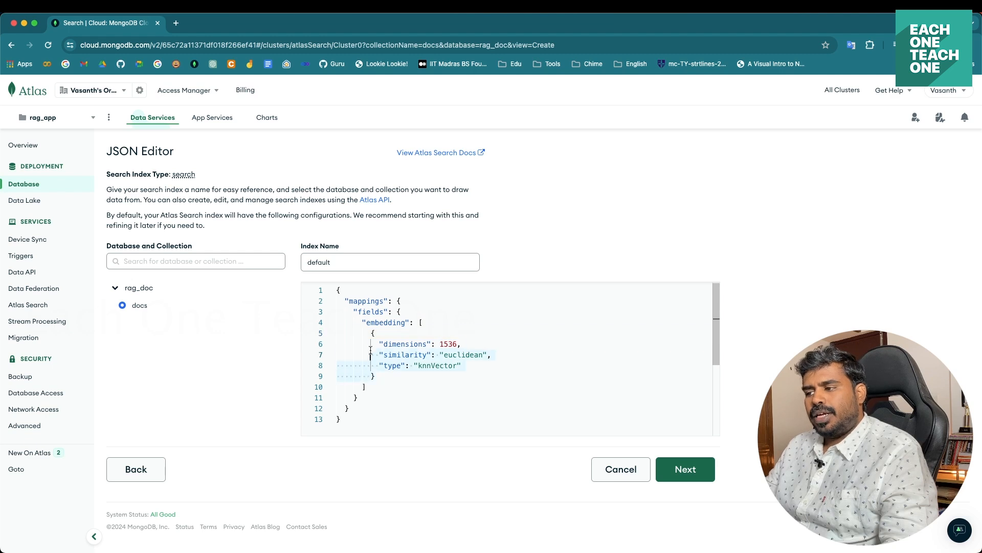
{"action": "left_click_drag", "start_coordinate": [370, 351], "coordinate": [372, 333]}
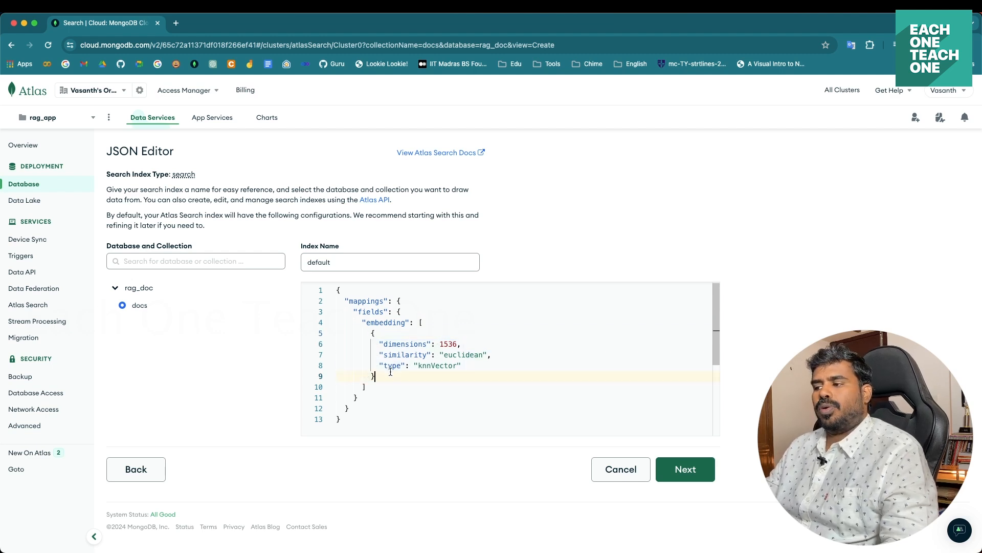
{"action": "mouse_move", "coordinate": [410, 345]}
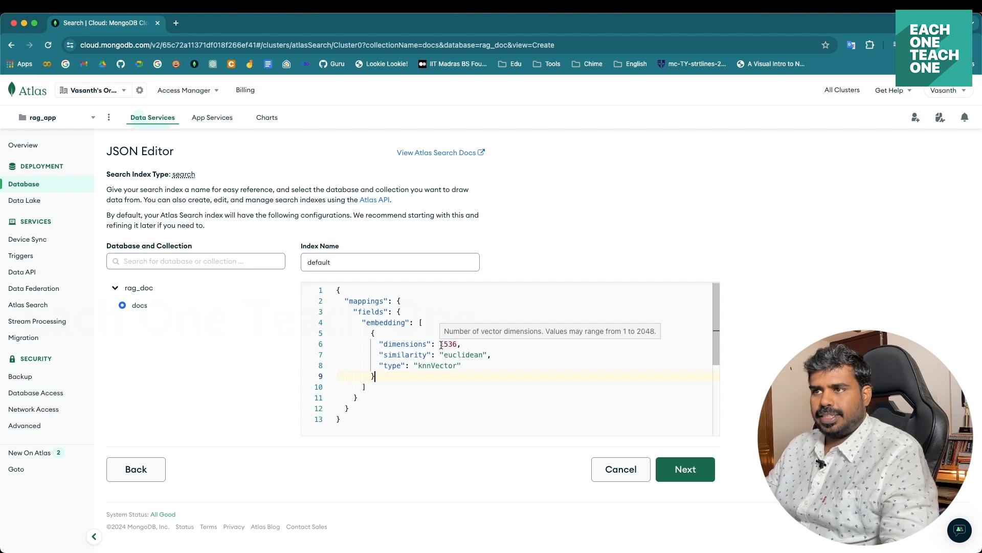
Open the database in a separate browser tab and inspect the embedding arrays of the rag_doc.docs documents
{"action": "right_click", "coordinate": [34, 186]}
{"action": "left_click", "coordinate": [42, 190]}
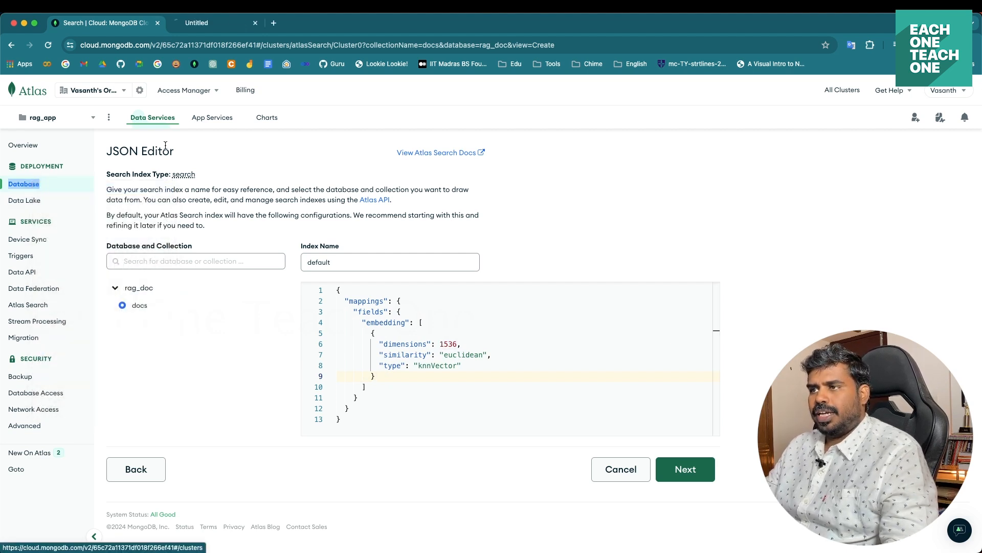
{"action": "left_click", "coordinate": [204, 22]}
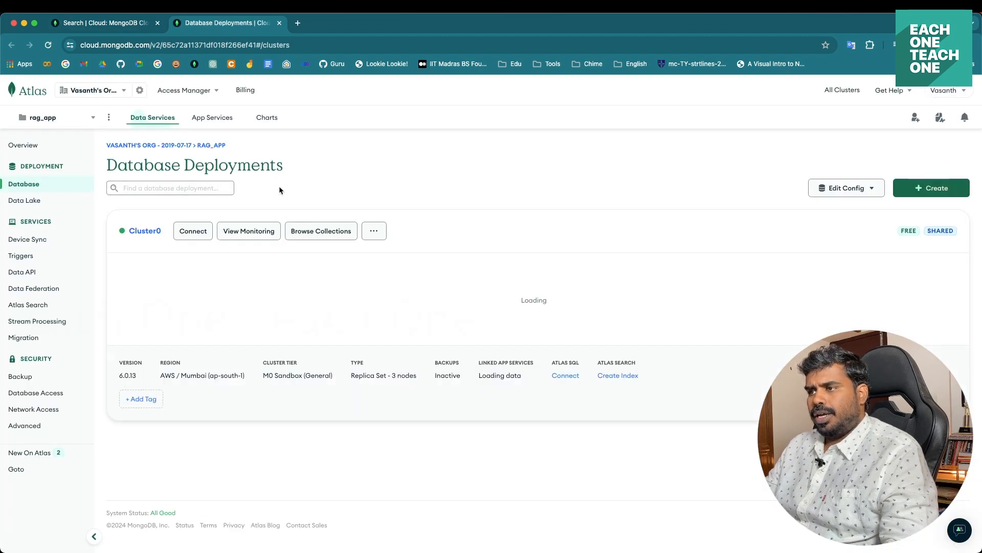
{"action": "left_click", "coordinate": [320, 230]}
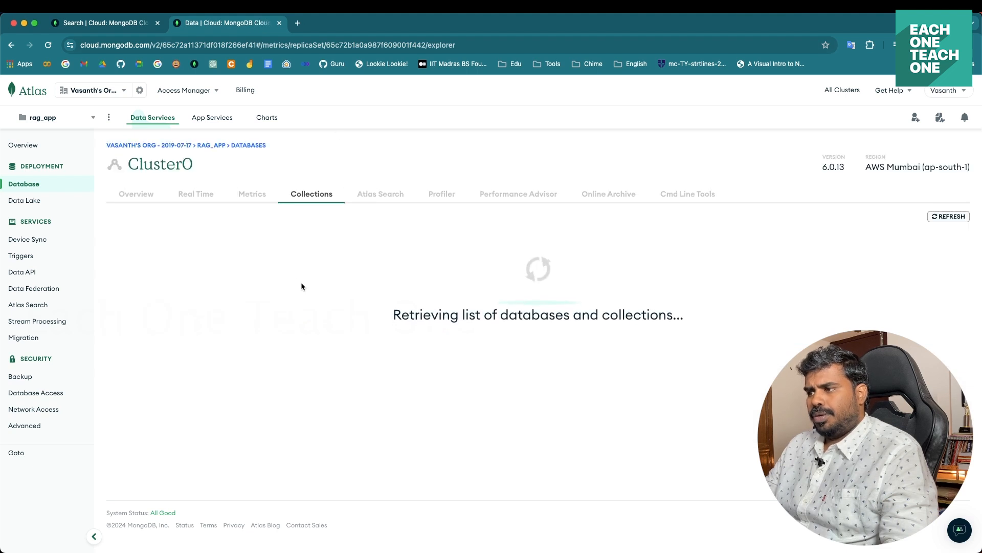
{"action": "left_click", "coordinate": [186, 309]}
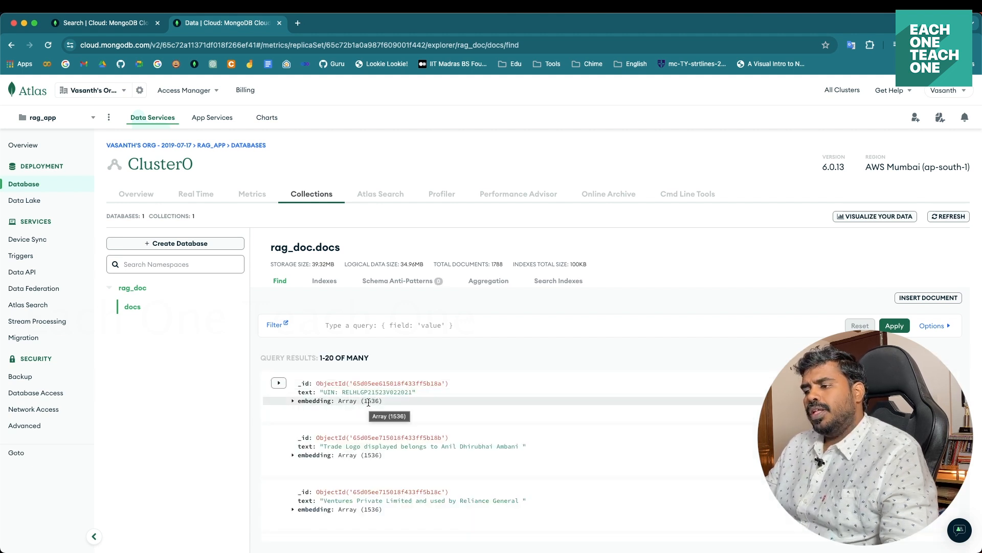
{"action": "left_click", "coordinate": [293, 401]}
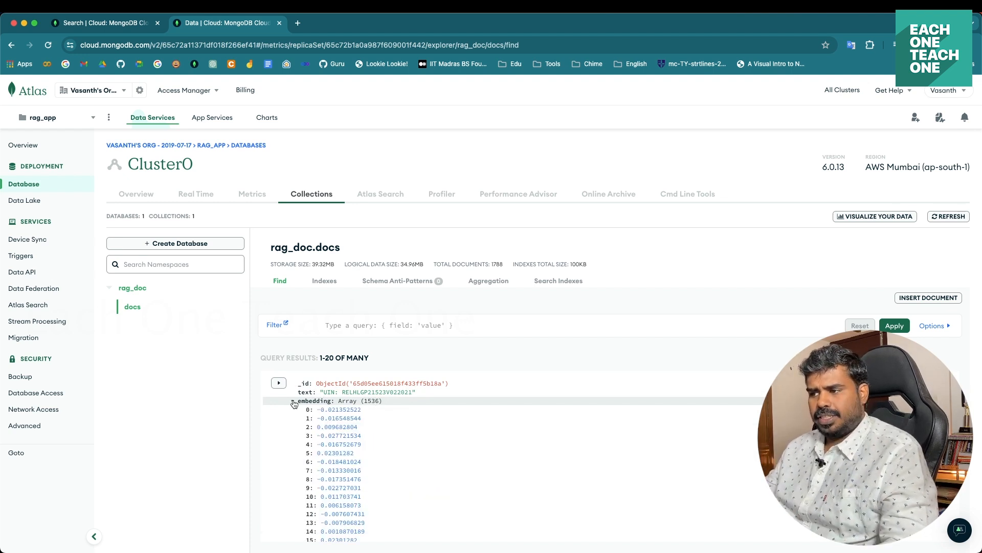
{"action": "left_click", "coordinate": [293, 401]}
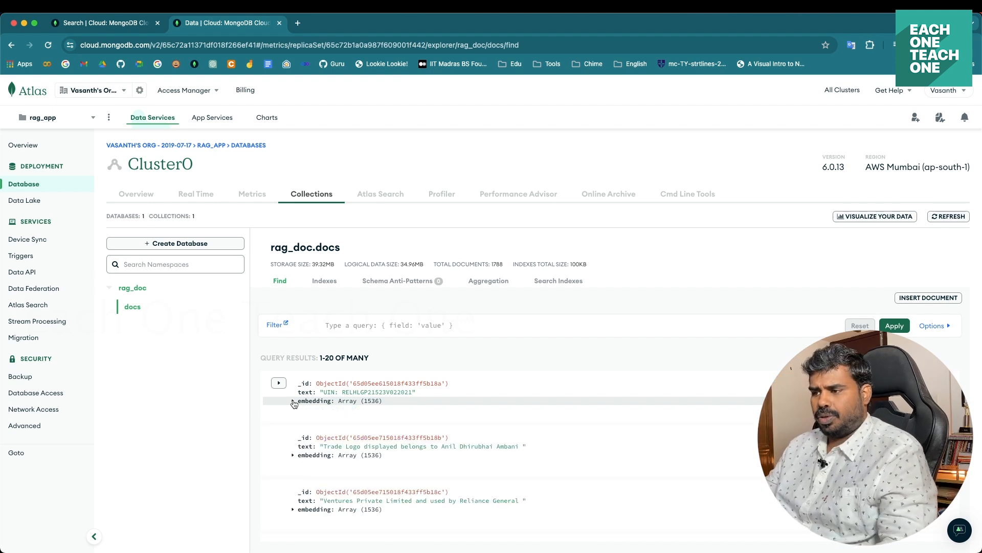
{"action": "scroll", "coordinate": [310, 457], "scroll_direction": "down", "scroll_amount": 5}
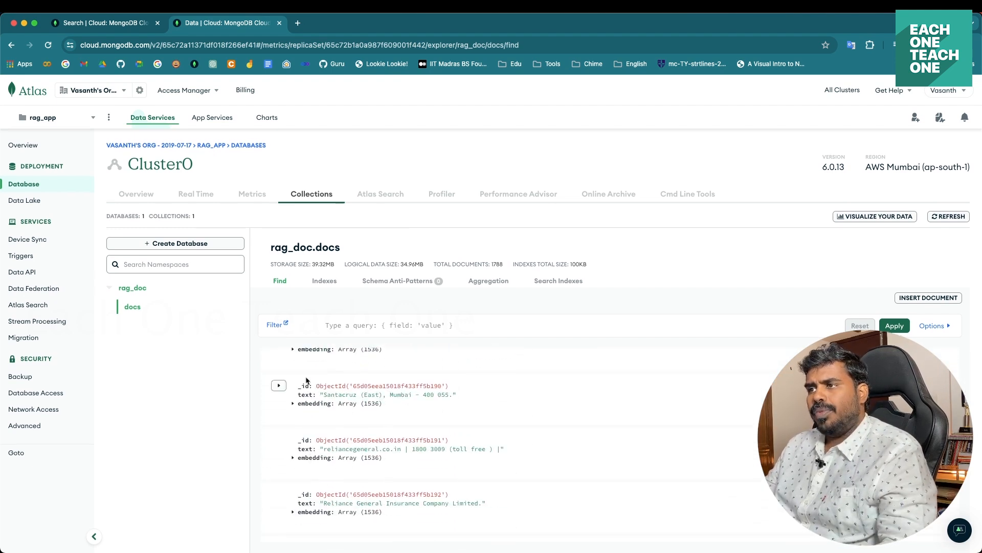
Return to the index definition and review the embedding field's dimensions, similarity and type, including the descriptions of the similarity functions and knnVector
{"action": "key", "text": "ctrl+shift+Tab"}
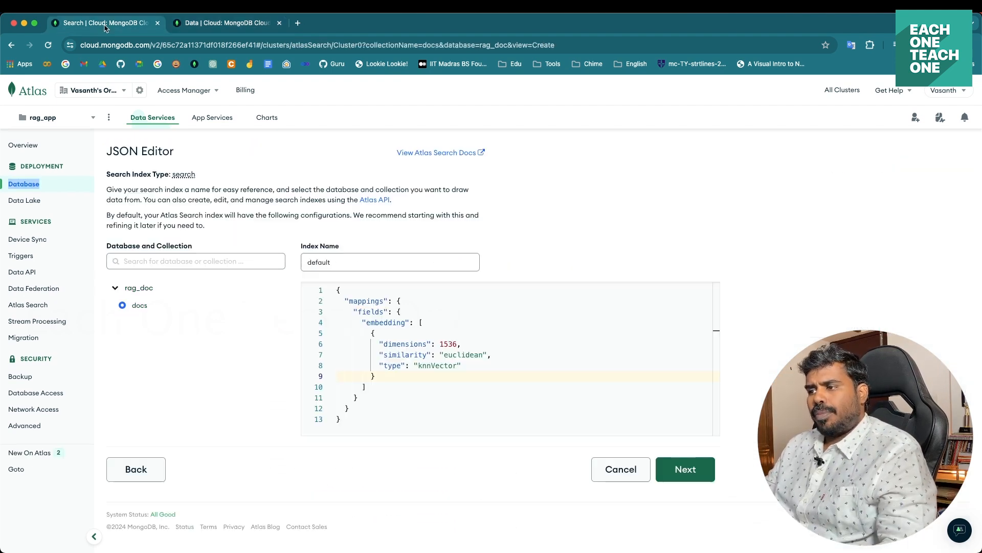
{"action": "left_click", "coordinate": [442, 344]}
{"action": "double_click", "coordinate": [449, 343]}
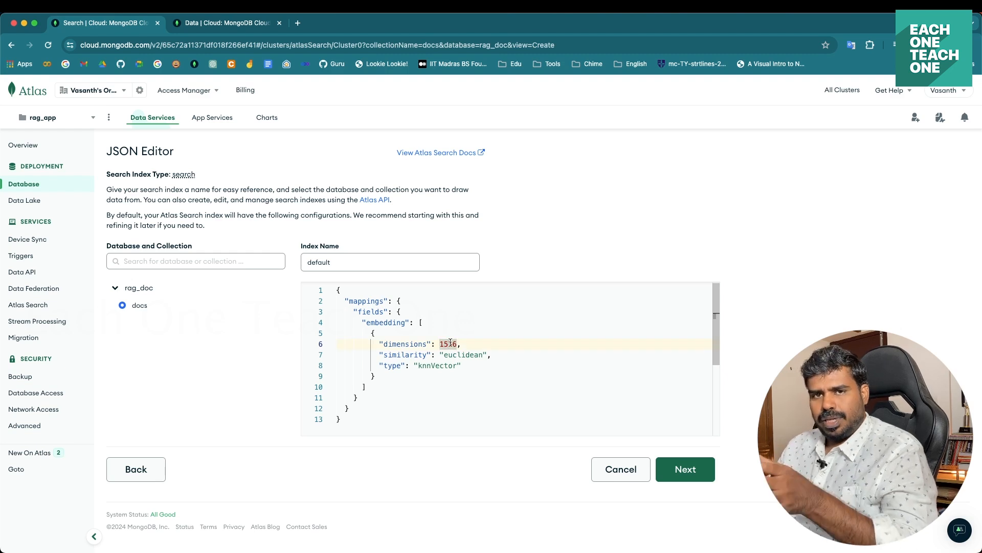
{"action": "left_click", "coordinate": [415, 354]}
{"action": "double_click", "coordinate": [403, 356]}
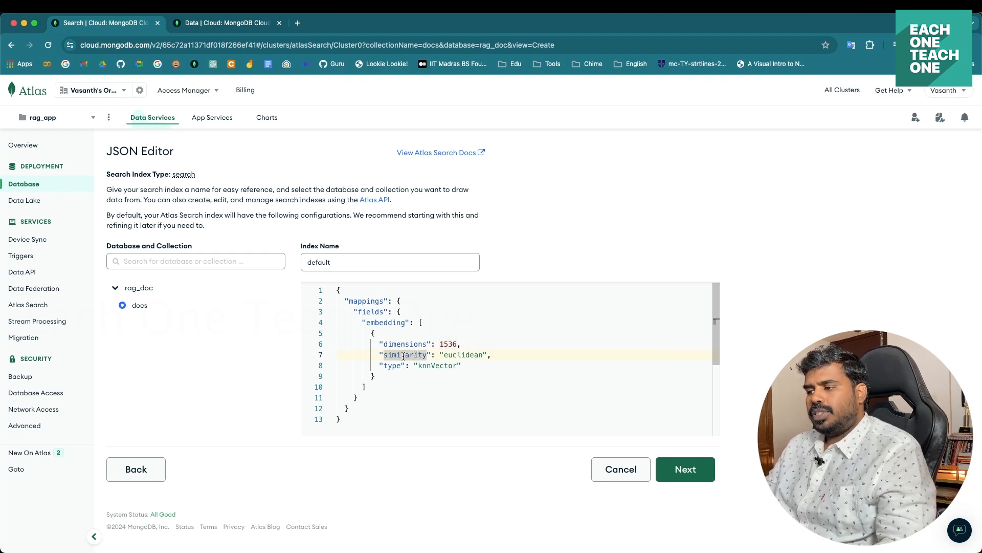
{"action": "double_click", "coordinate": [469, 354]}
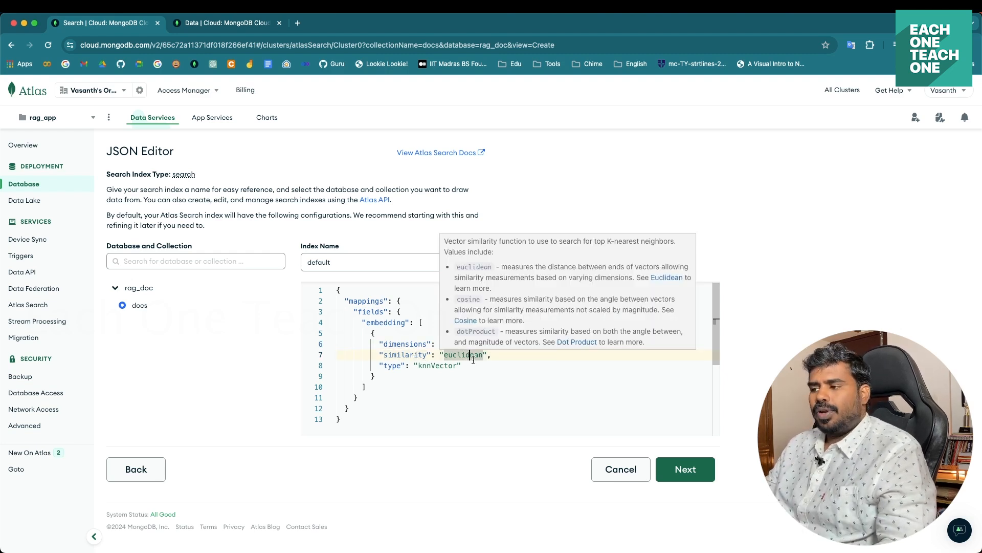
{"action": "mouse_move", "coordinate": [471, 354]}
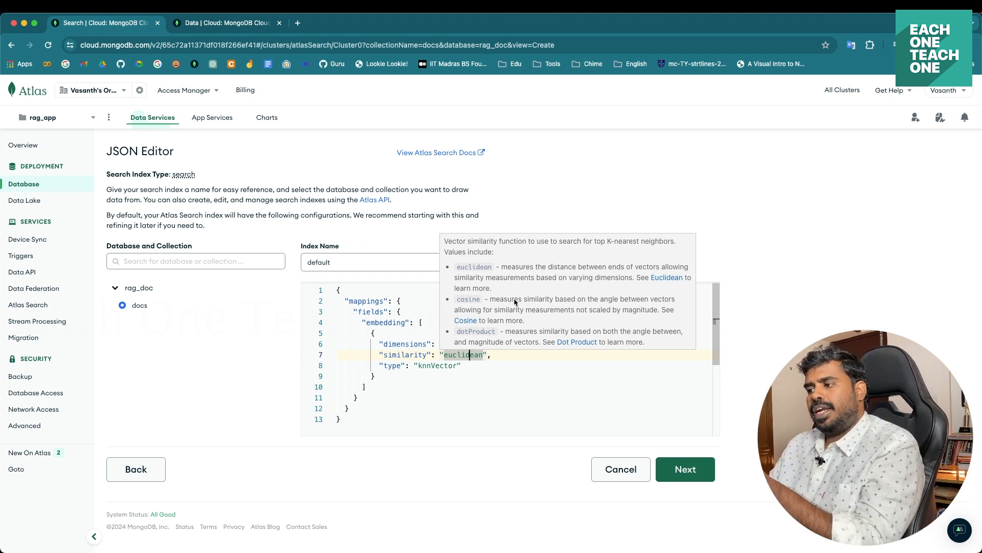
{"action": "scroll", "coordinate": [512, 302], "scroll_direction": "down", "scroll_amount": 2}
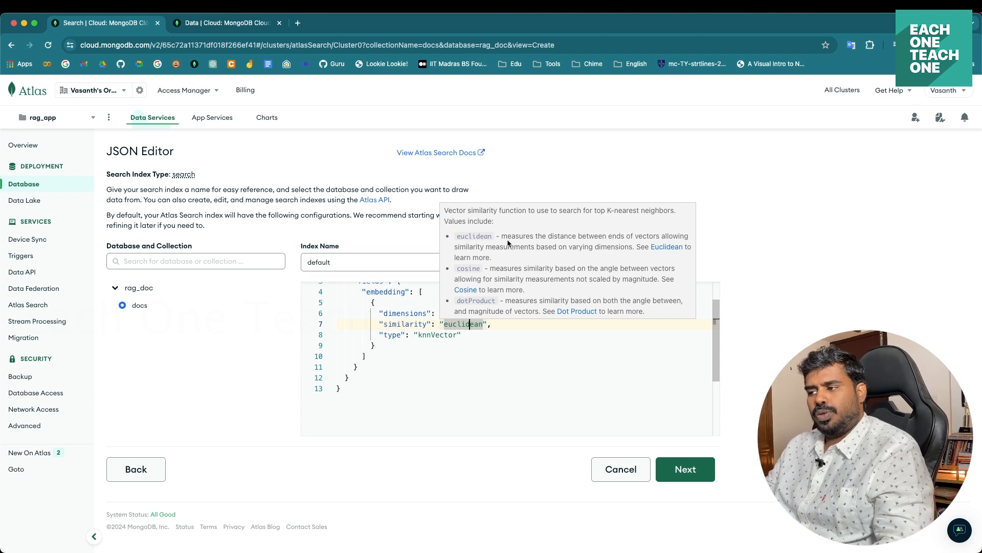
{"action": "left_click", "coordinate": [398, 346]}
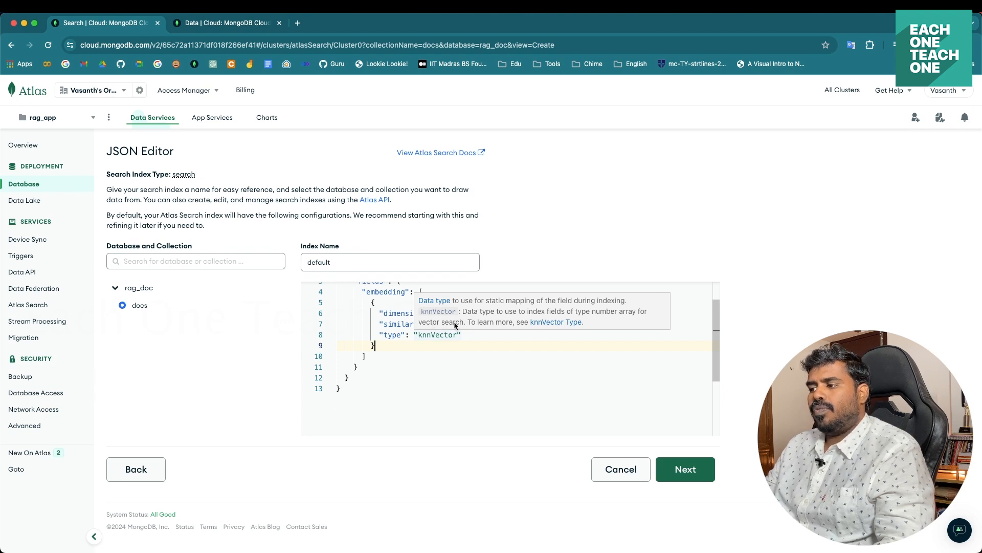
{"action": "scroll", "coordinate": [464, 341], "scroll_direction": "up", "scroll_amount": 2}
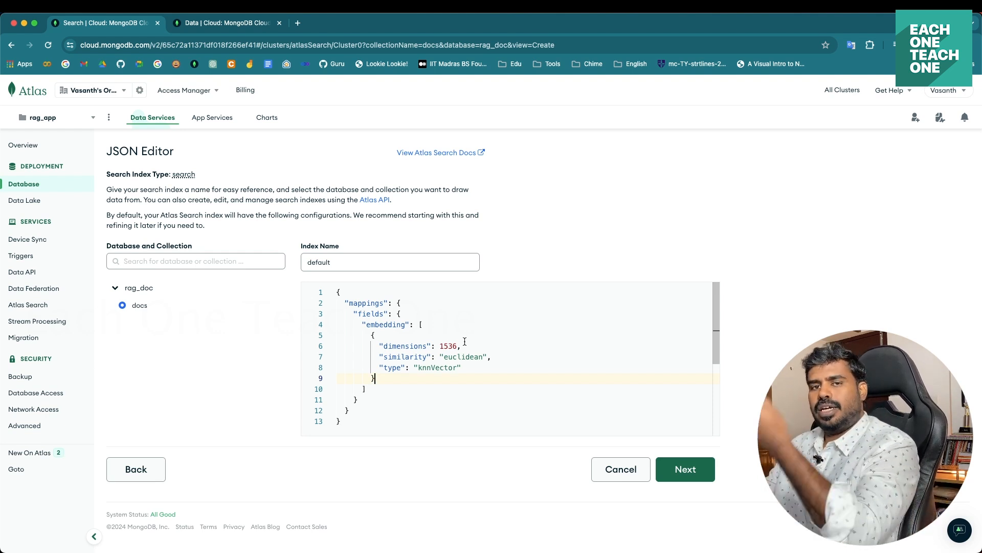
{"action": "left_click", "coordinate": [388, 336]}
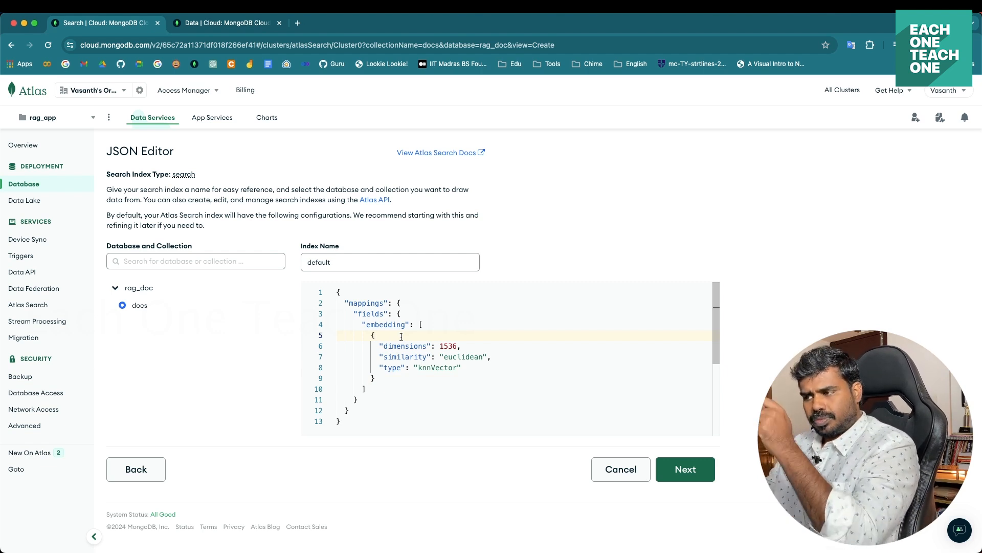
{"action": "left_click_drag", "start_coordinate": [372, 335], "coordinate": [394, 377]}
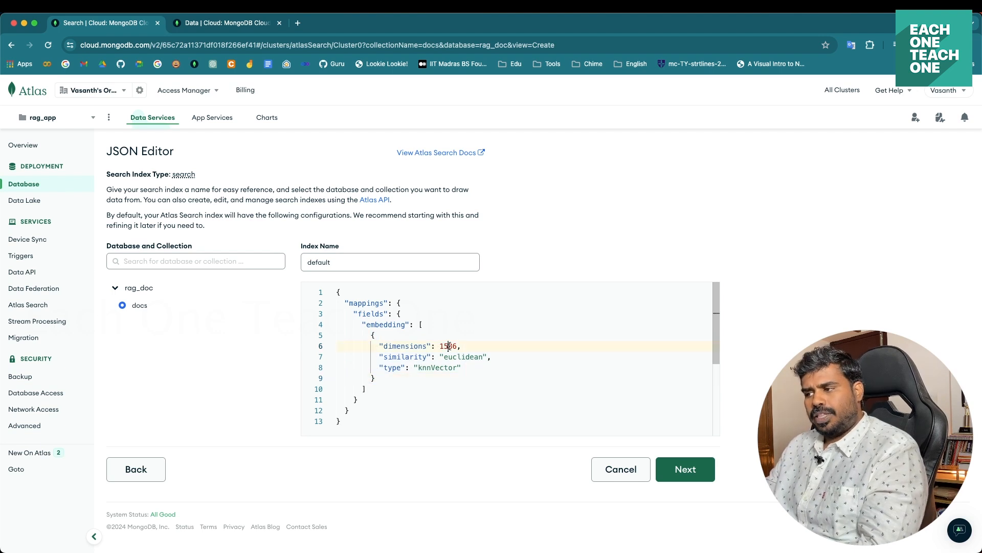
Accept the embedding field's index definition, create the "default" search index for rag_doc.docs, and dismiss the build notice
{"action": "double_click", "coordinate": [449, 346]}
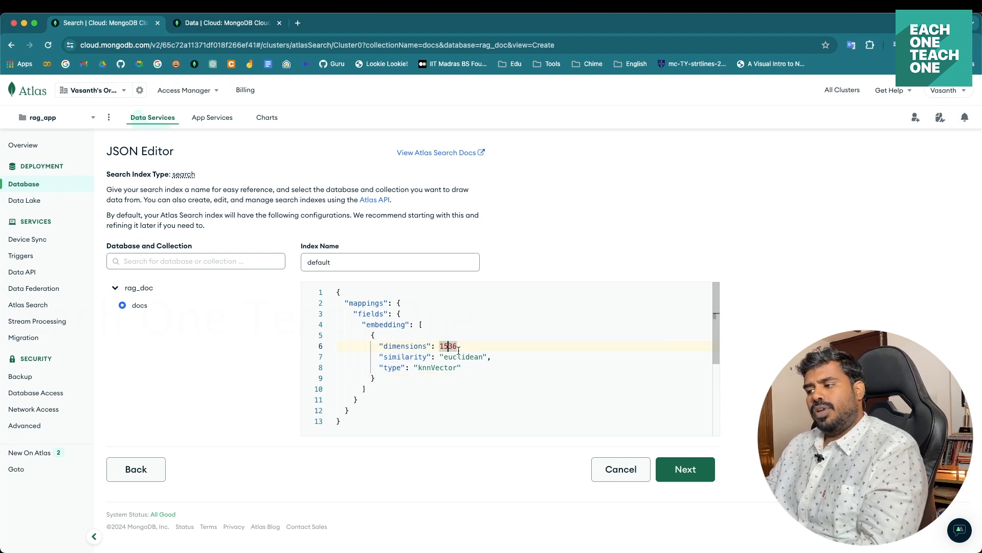
{"action": "mouse_move", "coordinate": [464, 356]}
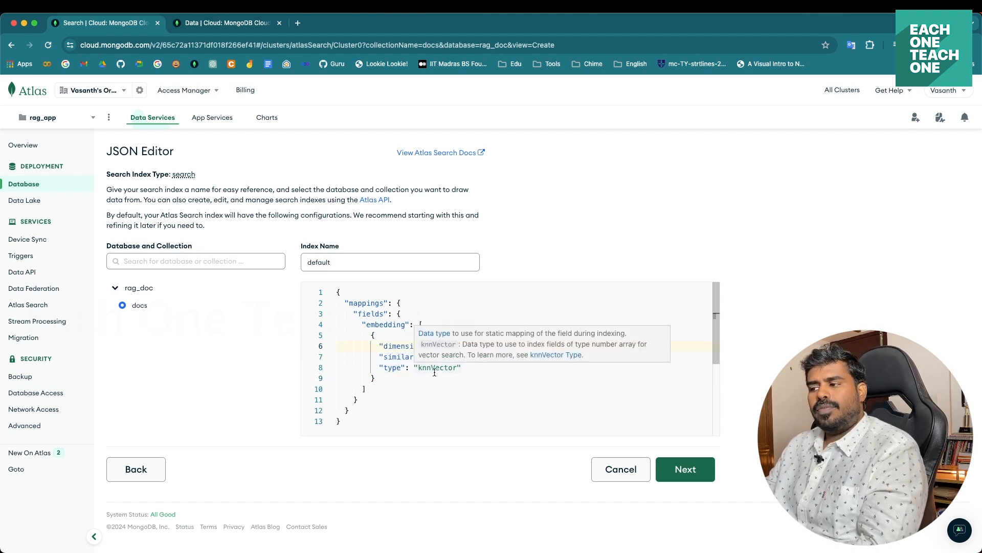
{"action": "left_click", "coordinate": [404, 378]}
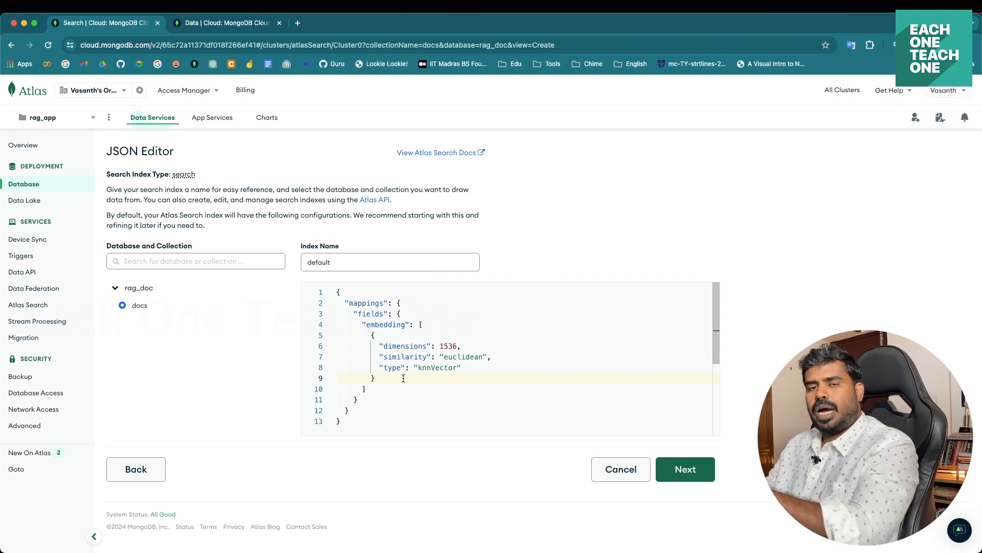
{"action": "left_click", "coordinate": [700, 466]}
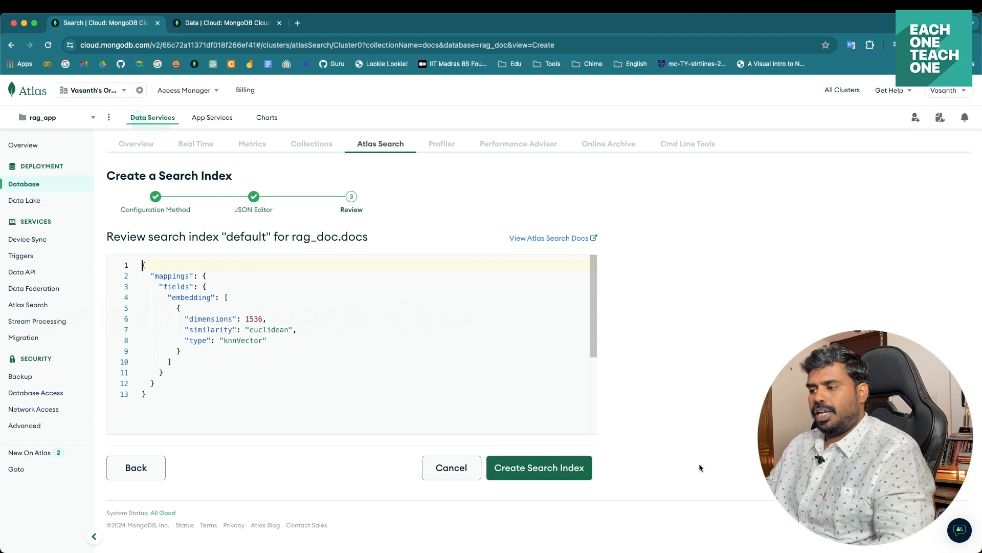
{"action": "left_click", "coordinate": [553, 467]}
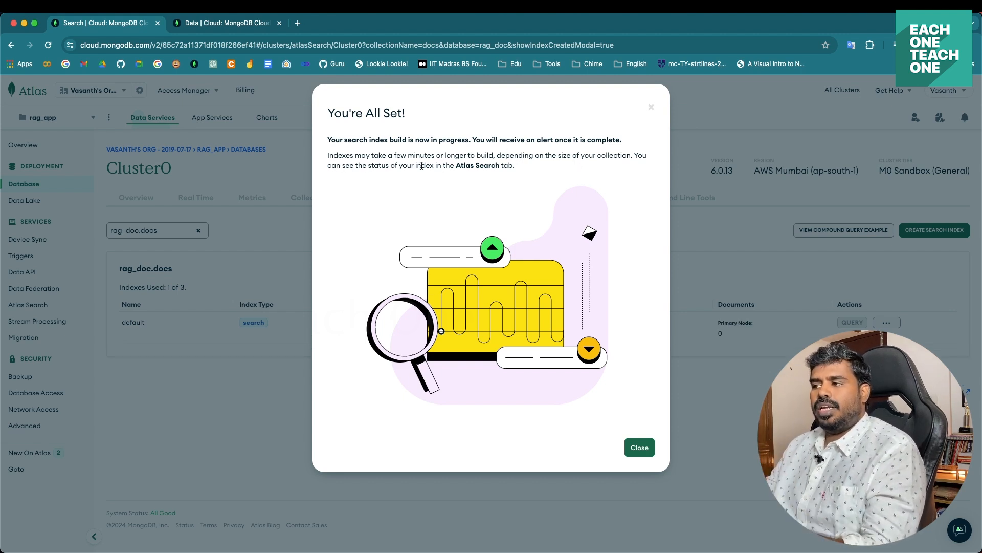
{"action": "left_click", "coordinate": [640, 447]}
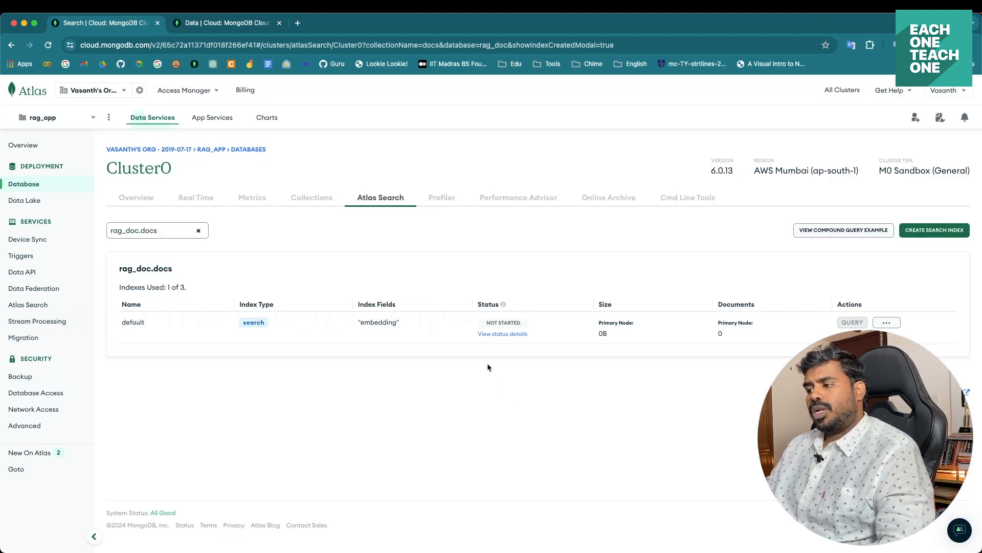
Check the build status and indexed documents of the default search index on rag_doc.docs
{"action": "left_click_drag", "start_coordinate": [490, 322], "coordinate": [521, 321]}
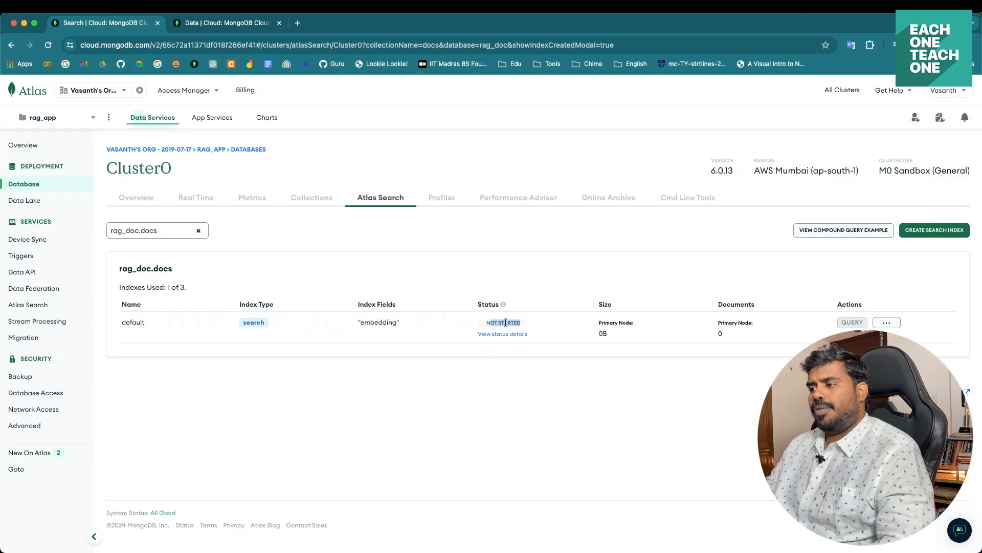
{"action": "left_click", "coordinate": [578, 380]}
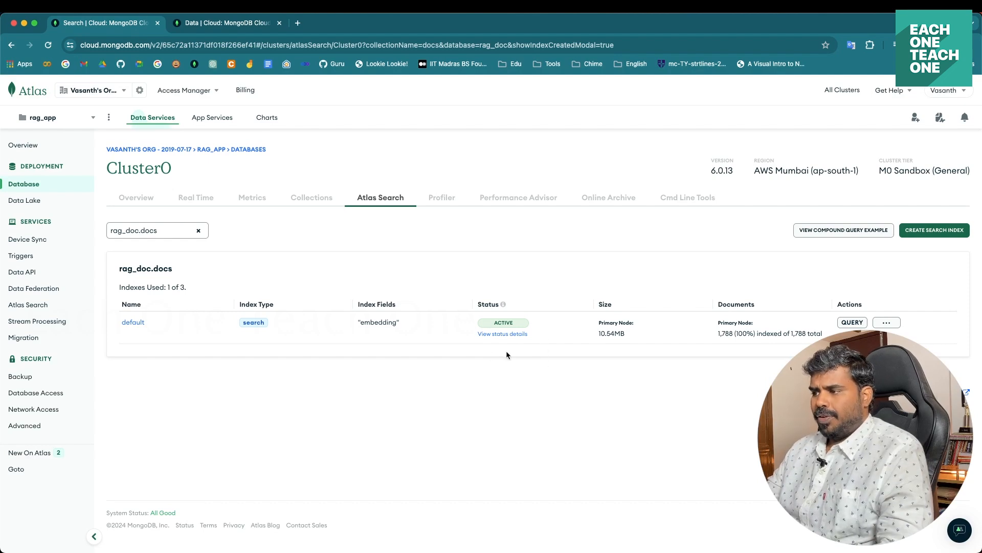
{"action": "scroll", "coordinate": [471, 364], "scroll_direction": "down", "scroll_amount": 2}
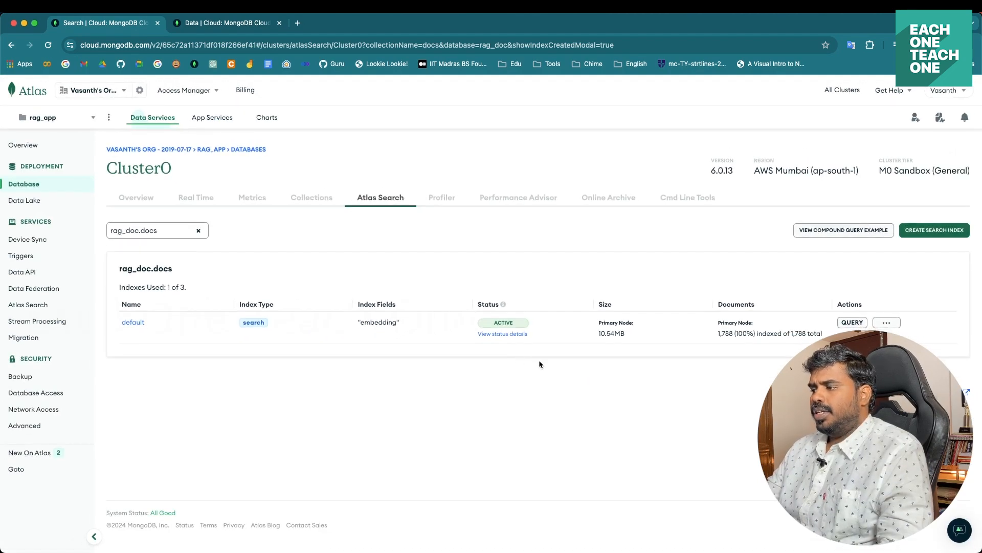